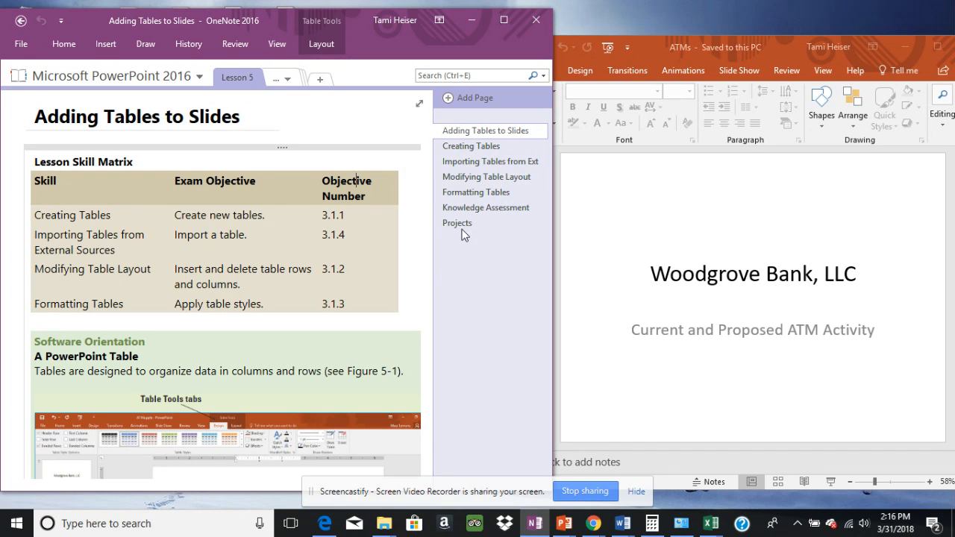
Open the Creating Tables page of the Lesson 5 notes and read the opening steps of the Insert a Table exercise
{"action": "left_click", "coordinate": [463, 146]}
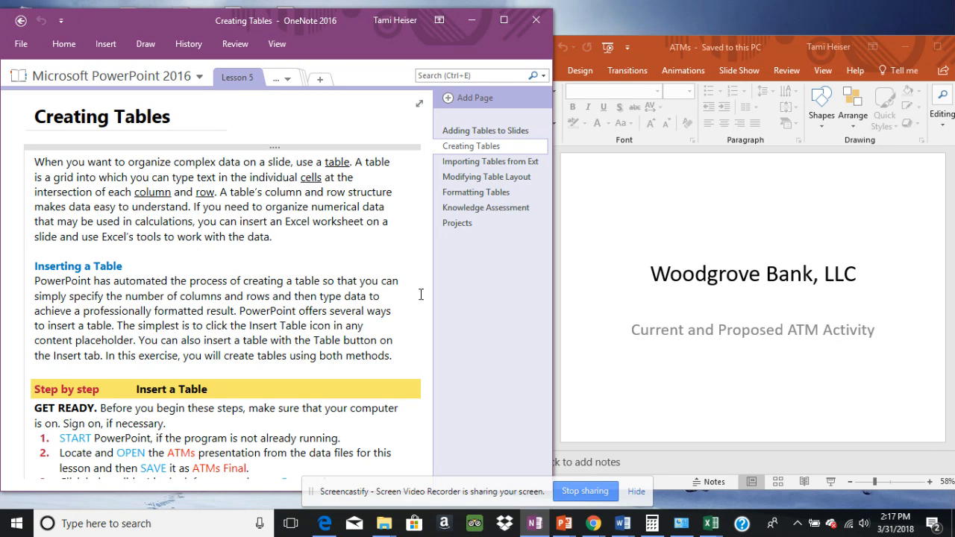
{"action": "scroll", "coordinate": [420, 294], "scroll_direction": "down", "scroll_amount": 5}
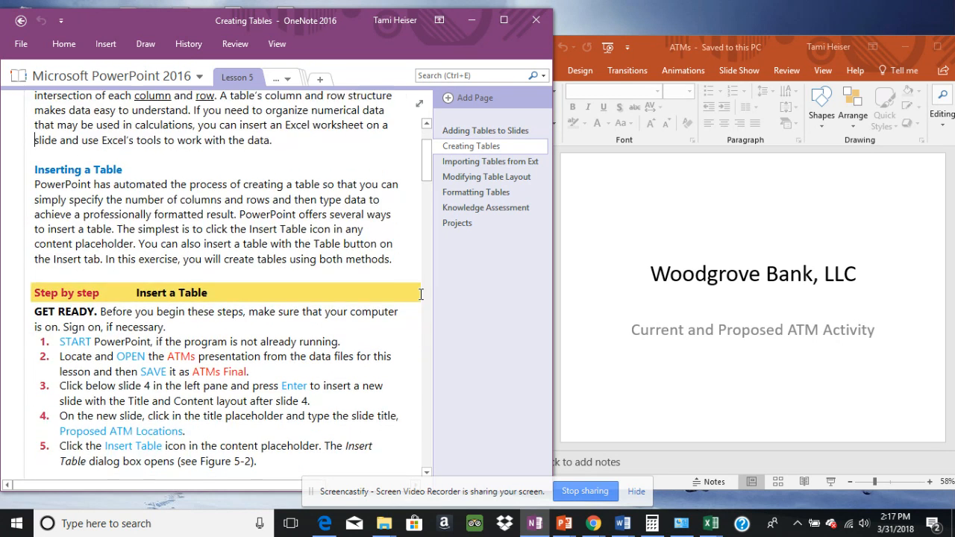
{"action": "scroll", "coordinate": [419, 294], "scroll_direction": "down", "scroll_amount": 2}
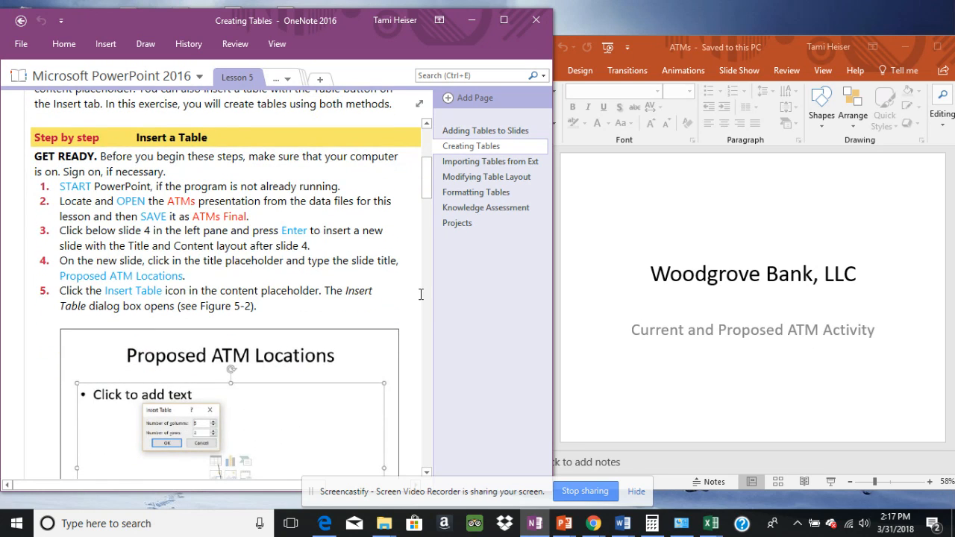
Switch to the ATMs presentation in PowerPoint and insert a new slide after slide 4
{"action": "left_click", "coordinate": [646, 226]}
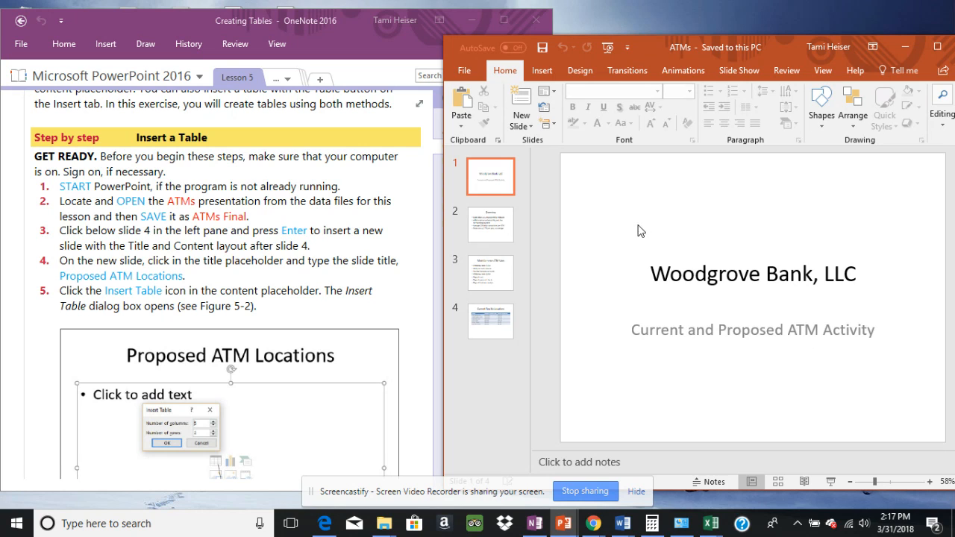
{"action": "left_click", "coordinate": [498, 331]}
{"action": "left_click", "coordinate": [478, 350]}
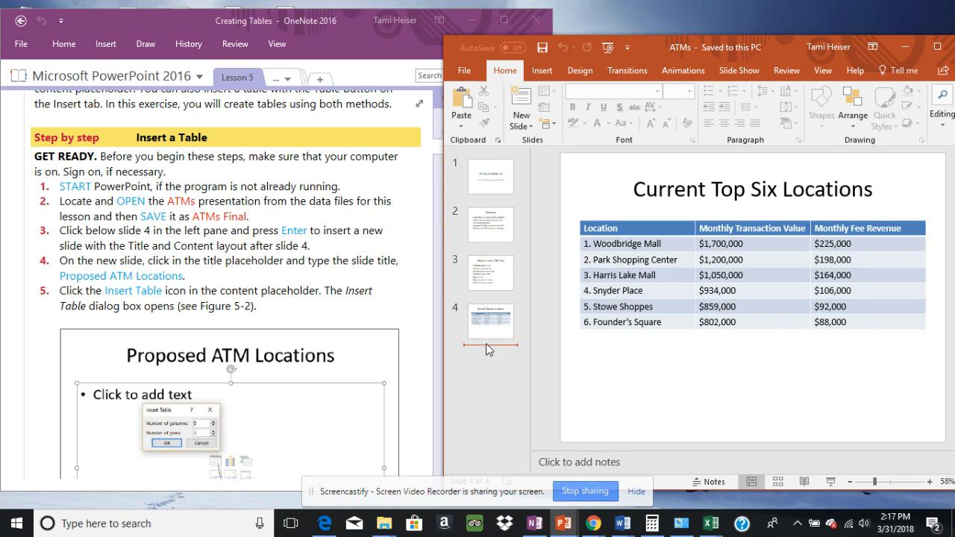
{"action": "key", "text": "Return"}
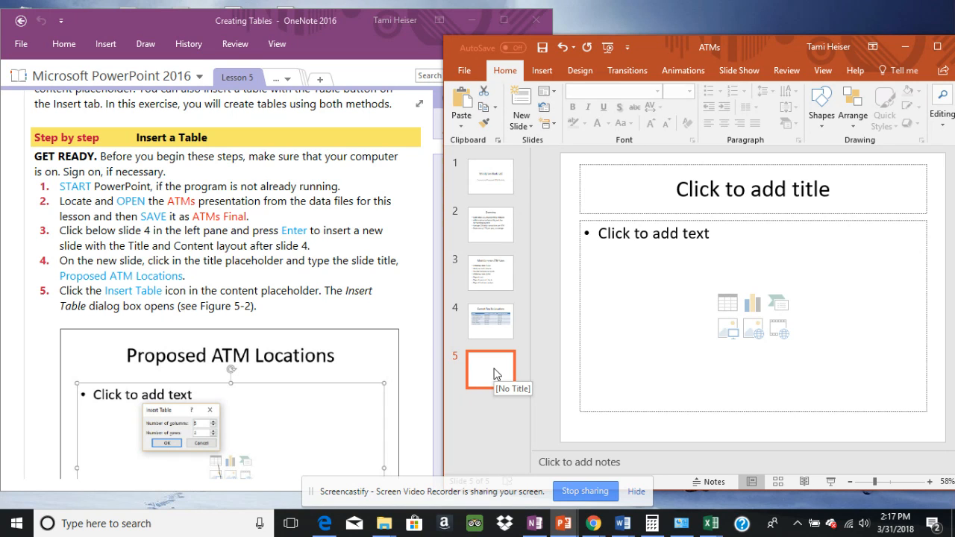
Enter "Proposed ATM Locations" as the title of the new slide 5
{"action": "left_click", "coordinate": [789, 192]}
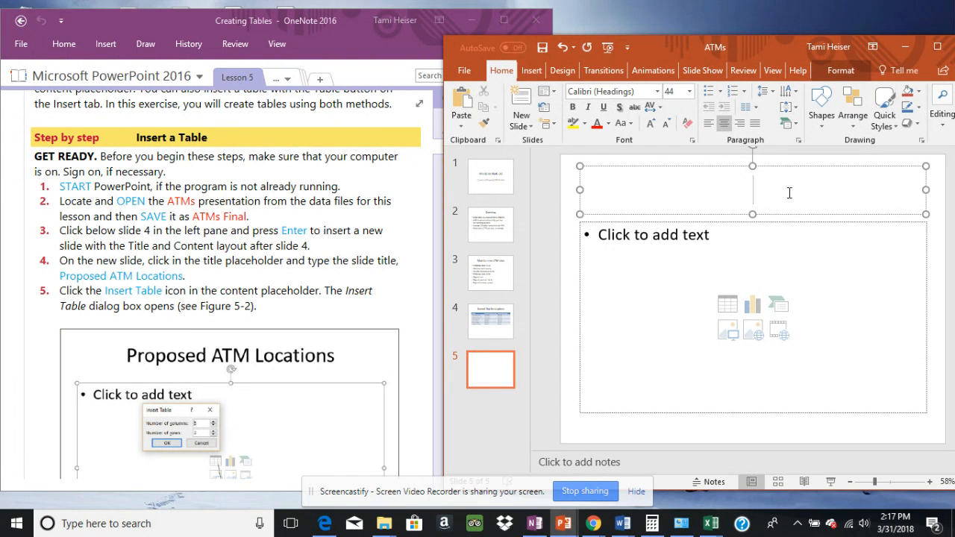
{"action": "type", "text": "Proposed ATM "}
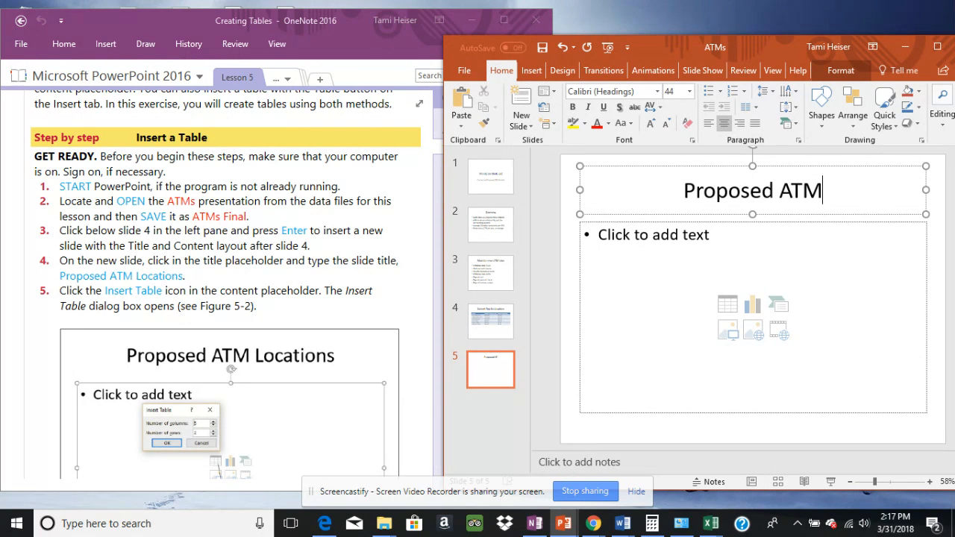
{"action": "type", "text": "Locations"}
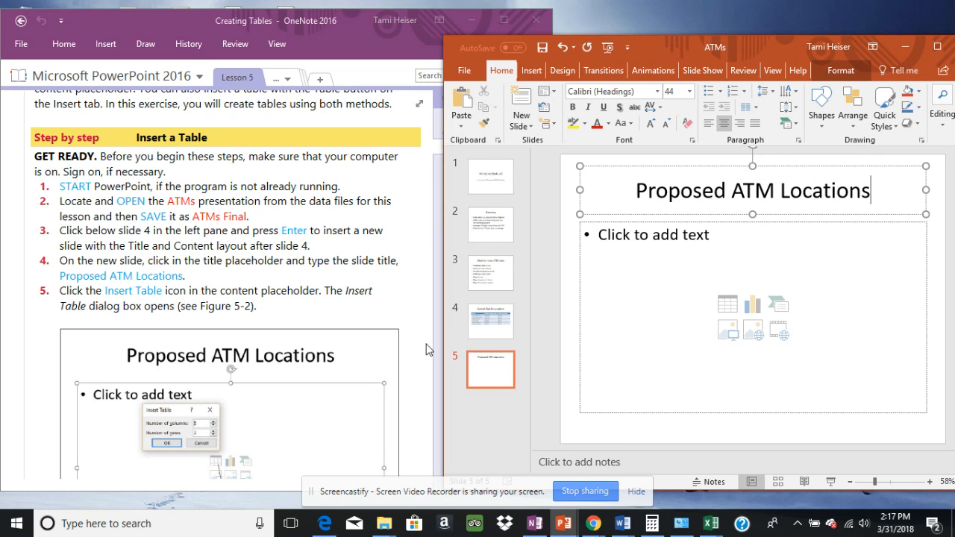
Insert a table with 3 columns and 6 rows in slide 5's content placeholder, following exercise step 6
{"action": "left_click", "coordinate": [729, 307]}
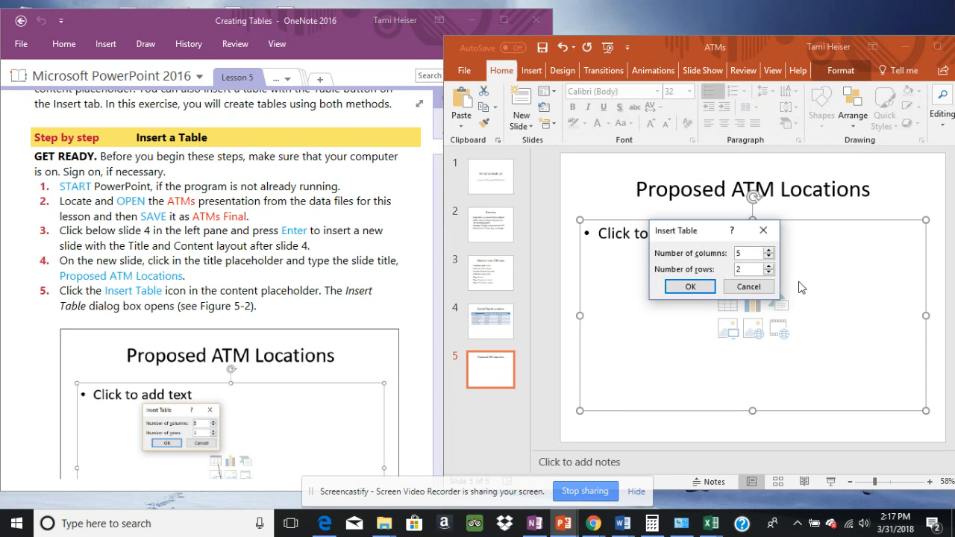
{"action": "left_click", "coordinate": [415, 315]}
{"action": "scroll", "coordinate": [415, 315], "scroll_direction": "down", "scroll_amount": 8}
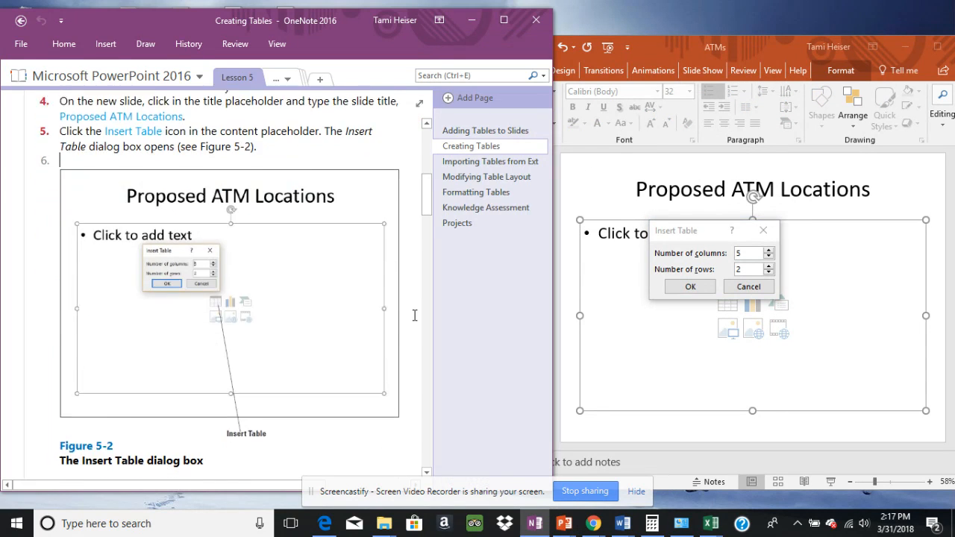
{"action": "scroll", "coordinate": [415, 315], "scroll_direction": "down", "scroll_amount": 4}
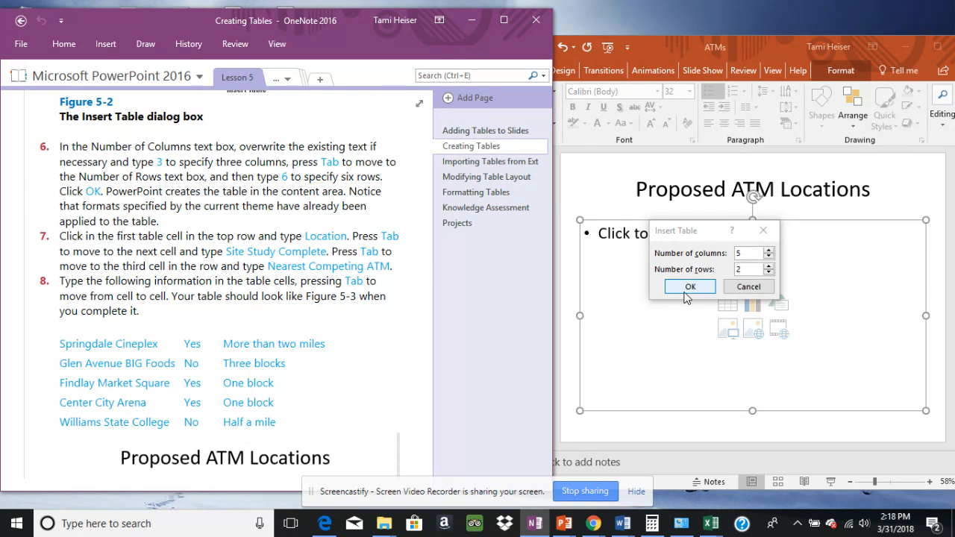
{"action": "left_click", "coordinate": [744, 253]}
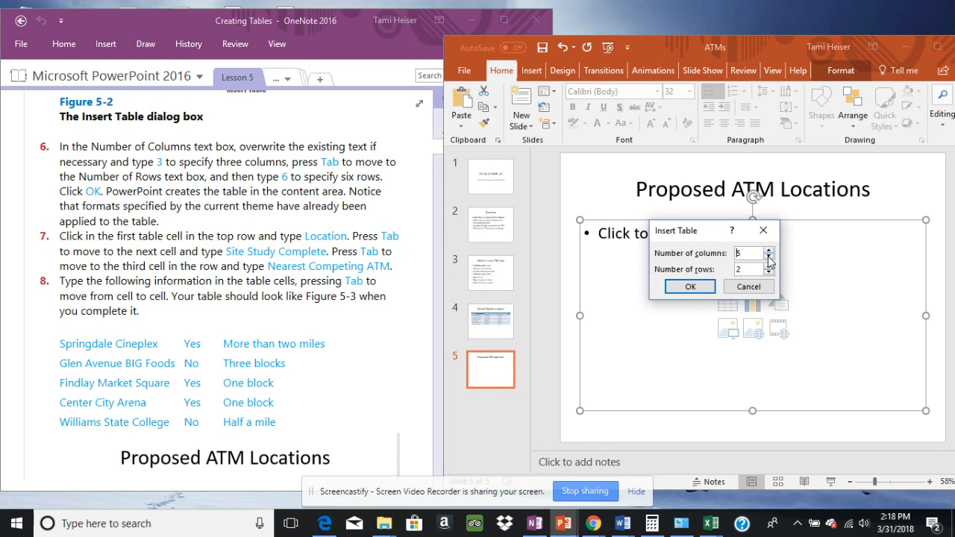
{"action": "left_click", "coordinate": [768, 257]}
{"action": "left_click", "coordinate": [768, 258]}
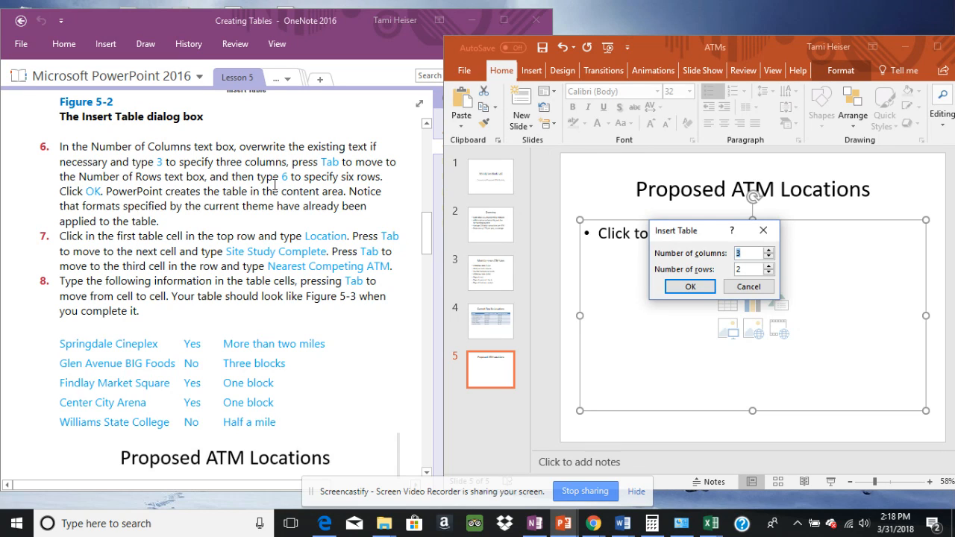
{"action": "left_click", "coordinate": [769, 266]}
{"action": "left_click", "coordinate": [769, 266]}
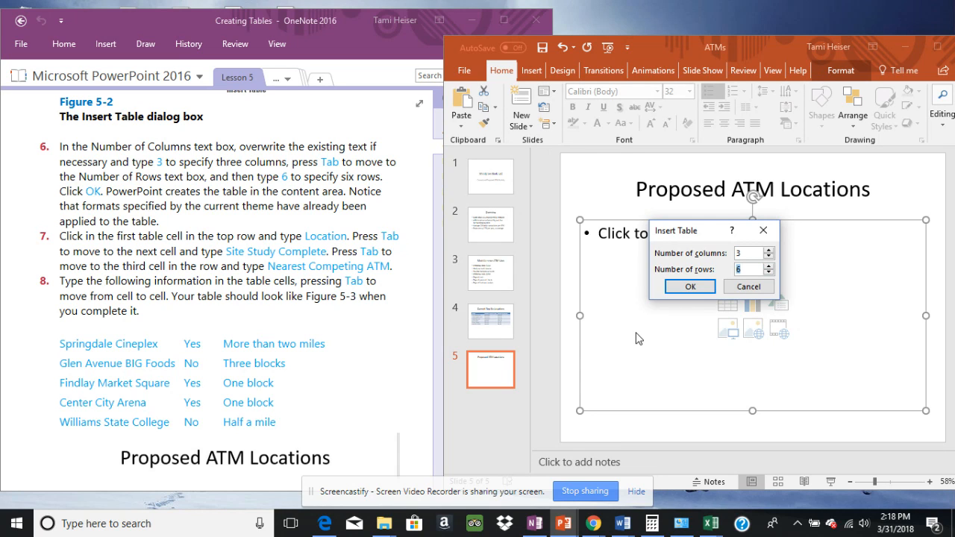
{"action": "left_click", "coordinate": [676, 289]}
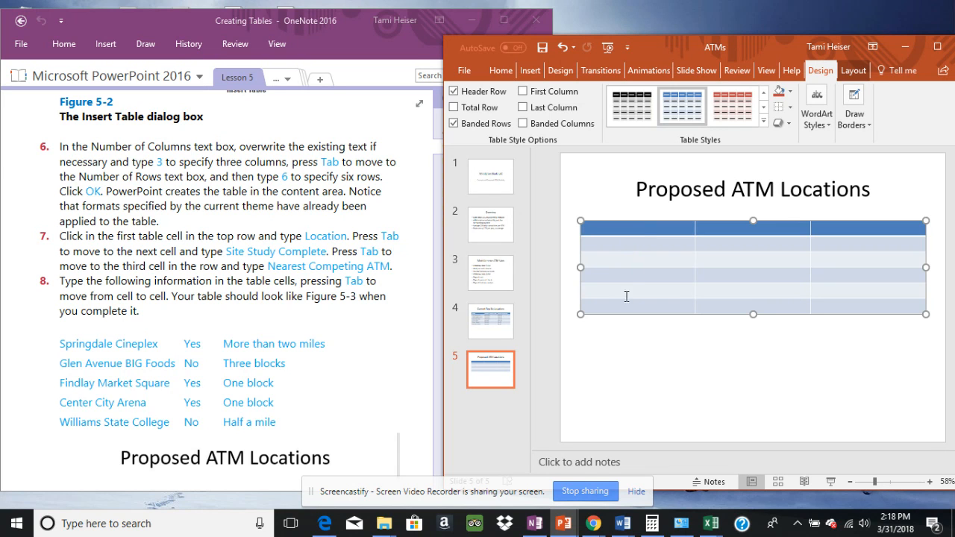
Consult exercise steps 7 and 8 in the notes and enter "Location" and "Site Study Complete" as the table's first two column headings
{"action": "left_click", "coordinate": [381, 338]}
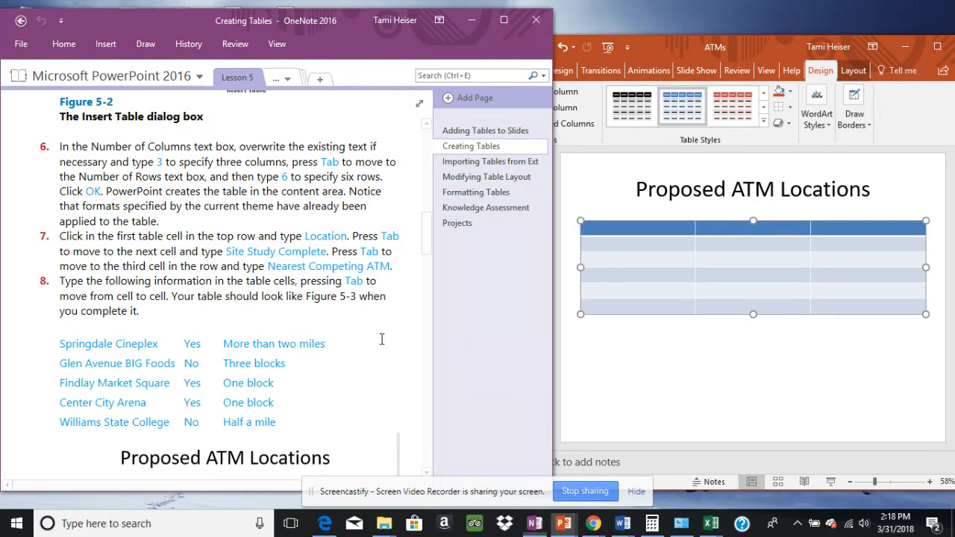
{"action": "scroll", "coordinate": [381, 338], "scroll_direction": "down", "scroll_amount": 2}
{"action": "scroll", "coordinate": [381, 340], "scroll_direction": "down", "scroll_amount": 1}
{"action": "scroll", "coordinate": [381, 340], "scroll_direction": "up", "scroll_amount": 1}
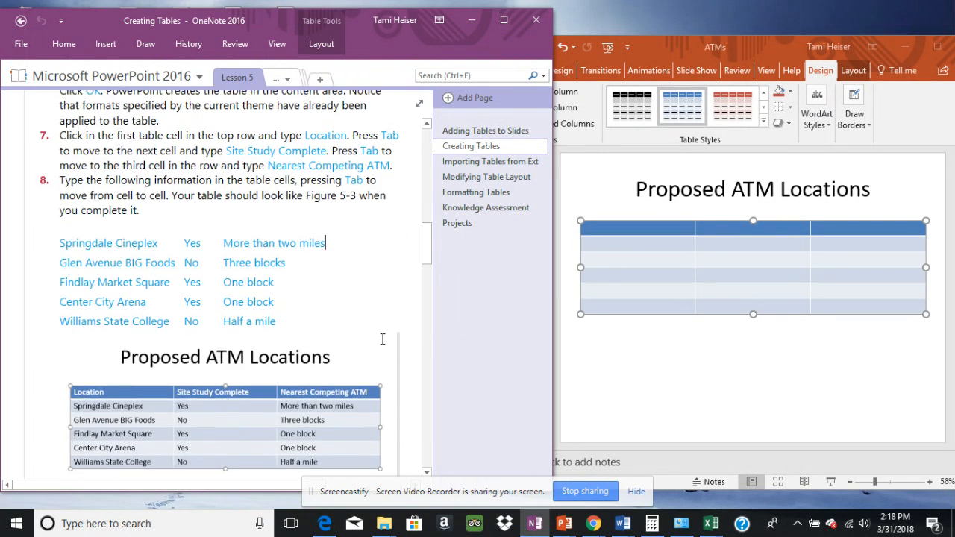
{"action": "left_click", "coordinate": [629, 231]}
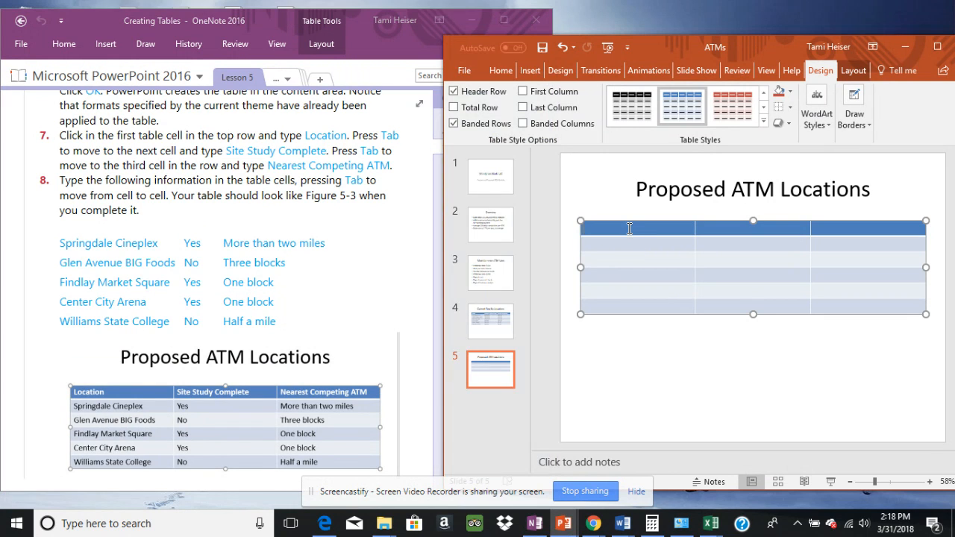
{"action": "type", "text": "Lo"}
{"action": "type", "text": "cation"}
{"action": "type", "text": "Site"}
{"action": "type", "text": " Study"}
{"action": "type", "text": " Complete"}
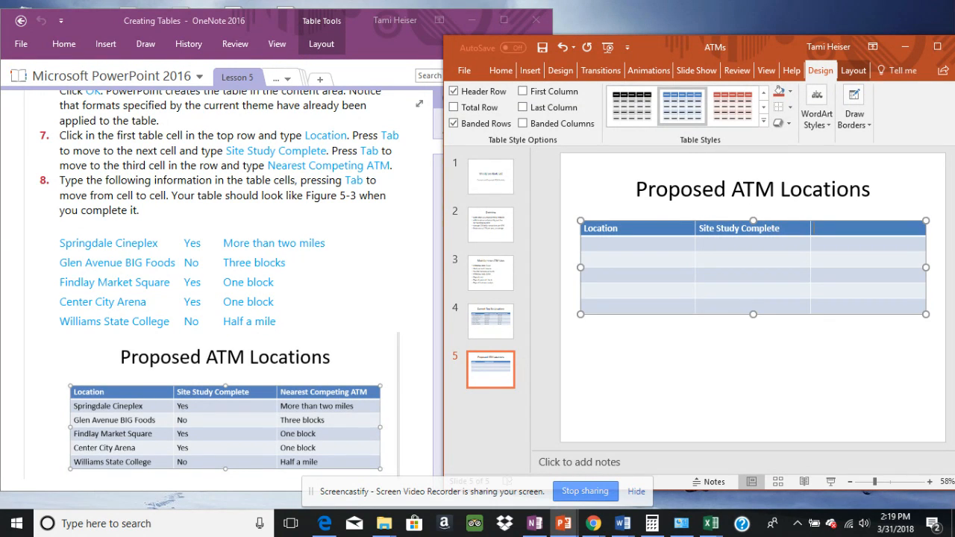
Enter "Nearest Competing ATM" as the heading of the table's third column
{"action": "key", "text": "Tab"}
{"action": "type", "text": "Nearest Competing"}
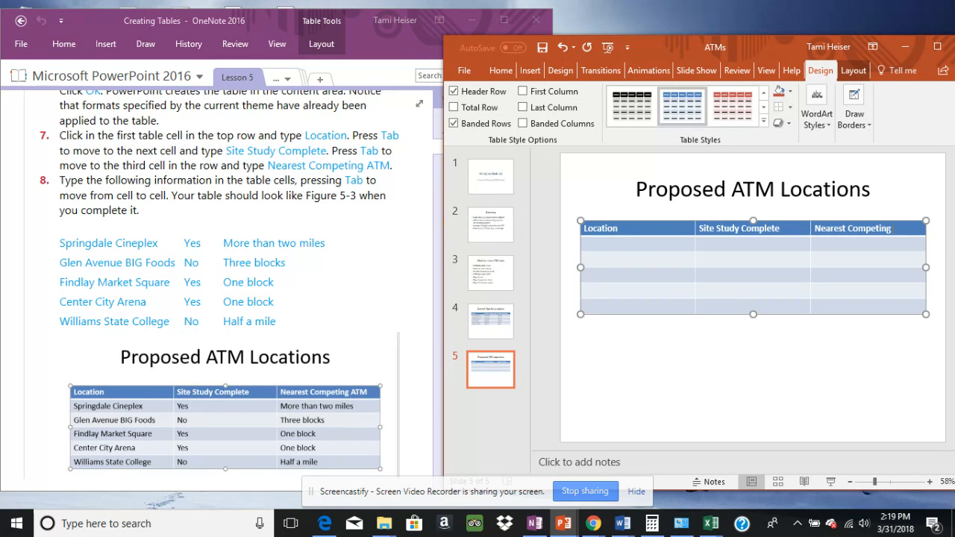
{"action": "type", "text": " AT"}
{"action": "key", "text": "BackSpace"}
{"action": "type", "text": "TM"}
{"action": "key", "text": "BackSpace"}
{"action": "type", "text": "M"}
{"action": "key", "text": "Tab"}
{"action": "key", "text": "shift+Up"}
{"action": "type", "text": "pringd"}
{"action": "key", "text": "BackSpace"}
{"action": "left_click", "coordinate": [563, 48]}
{"action": "left_click", "coordinate": [562, 48]}
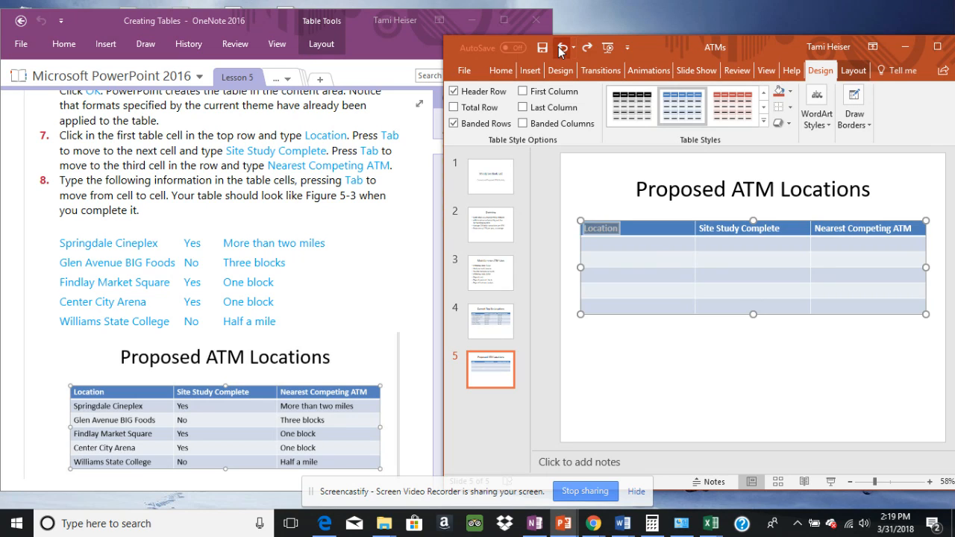
{"action": "left_click", "coordinate": [562, 47]}
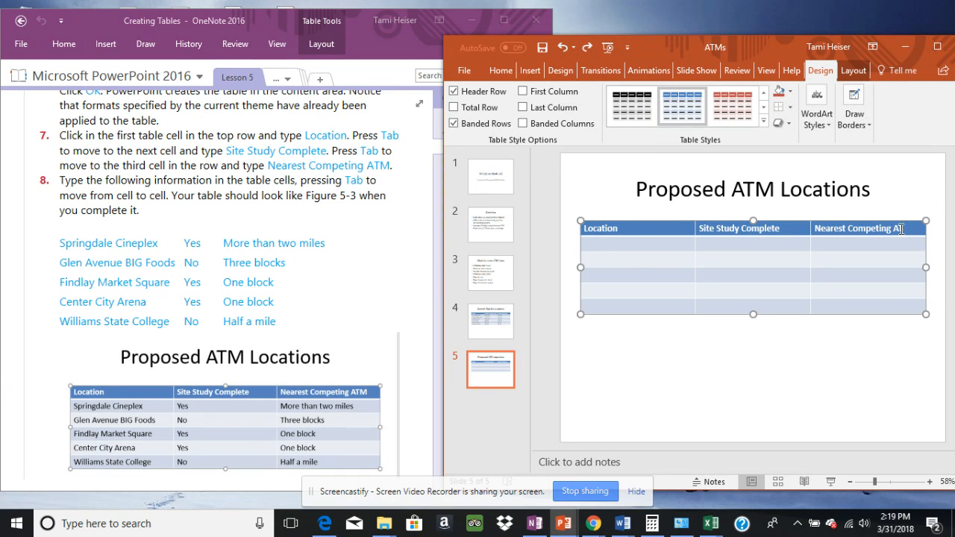
{"action": "type", "text": "M"}
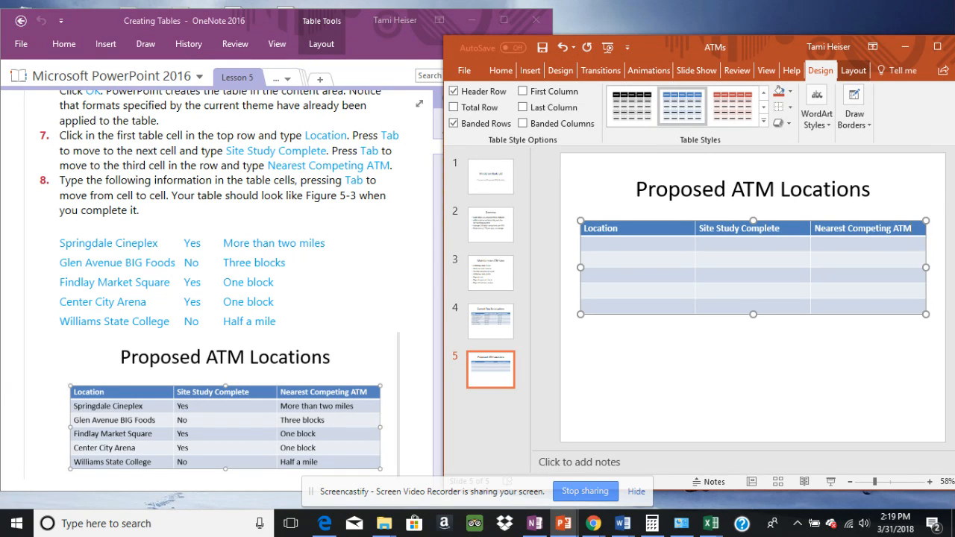
Fill the first row below the headings with "Springdale Cineplex", "Yes" and "More than two miles"
{"action": "left_click", "coordinate": [662, 248]}
{"action": "type", "text": "prin"}
{"action": "key", "text": "BackSpace"}
{"action": "key", "text": "BackSpace"}
{"action": "key", "text": "BackSpace"}
{"action": "key", "text": "BackSpace"}
{"action": "type", "text": "Sp"}
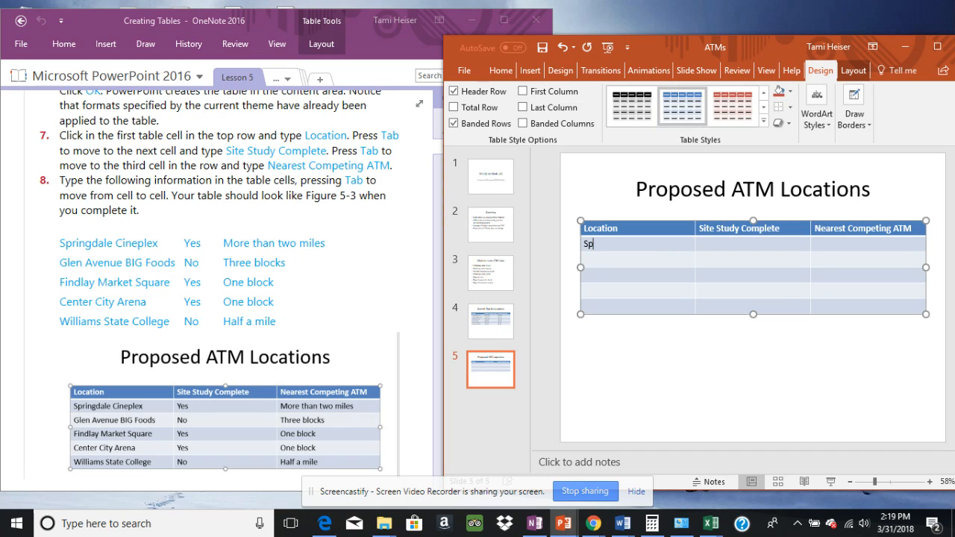
{"action": "type", "text": "ringdale"}
{"action": "type", "text": " Cineple"}
{"action": "type", "text": "x\t"}
{"action": "type", "text": "Yes\tMore tha"}
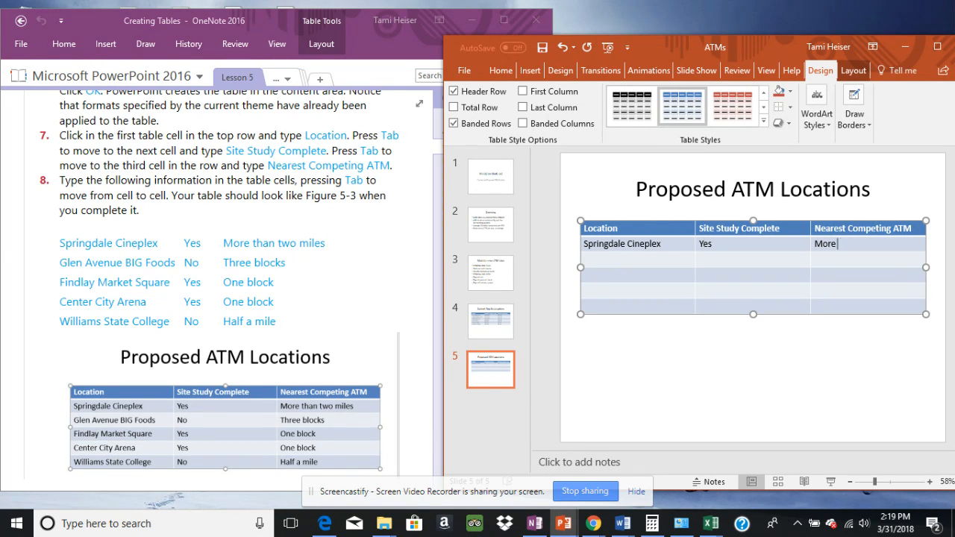
{"action": "type", "text": "n two miles"}
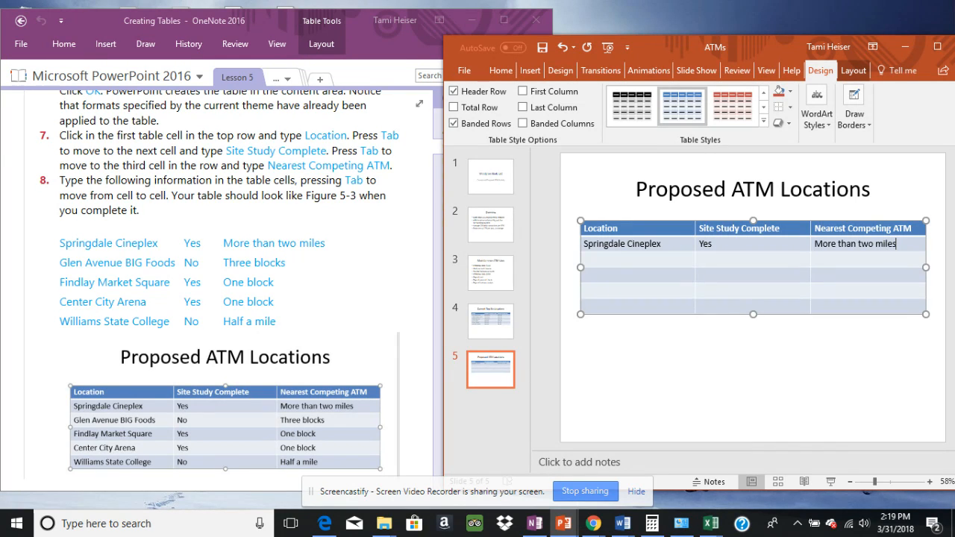
Fill the third table row with "Glen Avenue BIG Foods", "No" and "Three Blocks"
{"action": "key", "text": "Tab"}
{"action": "type", "text": "Glen Avenue BI"}
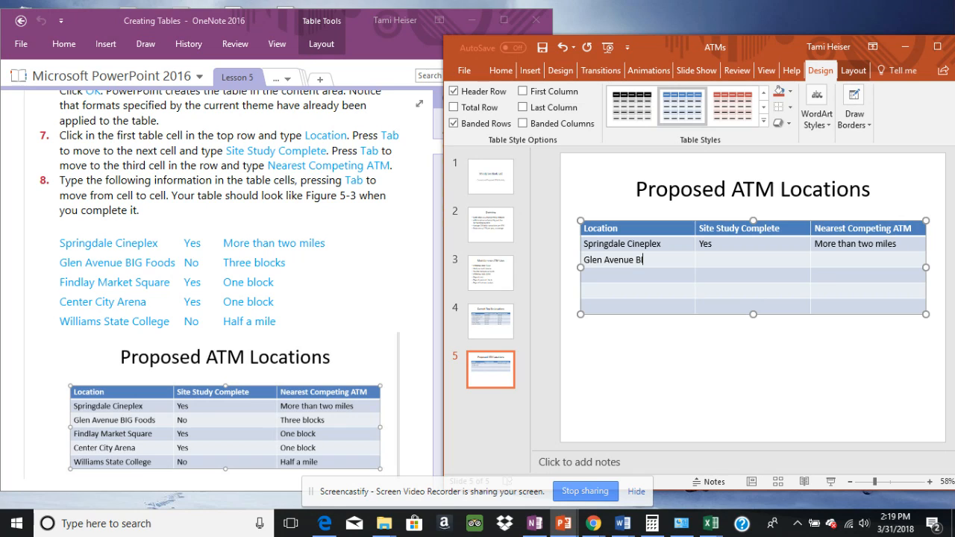
{"action": "type", "text": "G Foods"}
{"action": "key", "text": "Tab"}
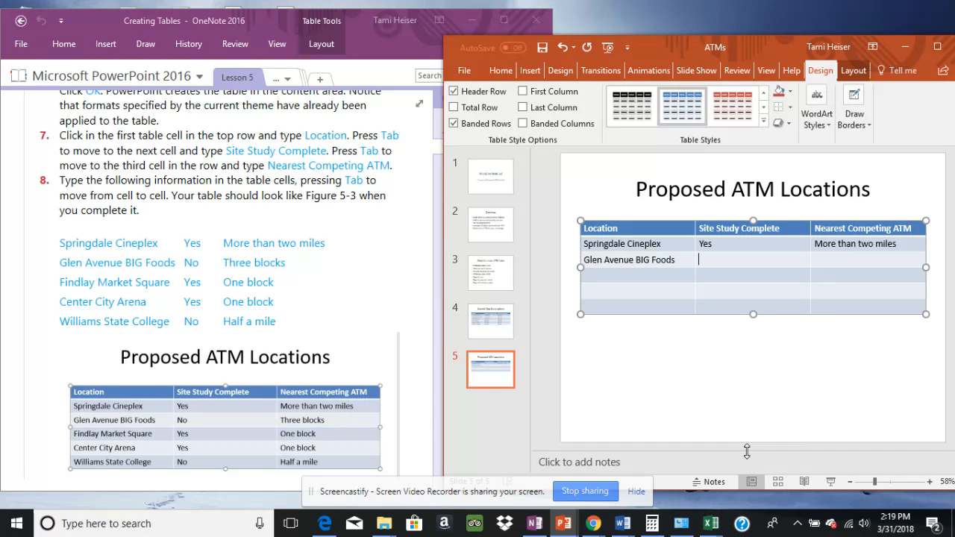
{"action": "type", "text": "No"}
{"action": "key", "text": "Tab"}
{"action": "type", "text": "Three"}
{"action": "type", "text": "ocks"}
Fill the fourth table row with "Findlay Market Square", "Yes" and "One Block"
{"action": "left_click", "coordinate": [646, 276]}
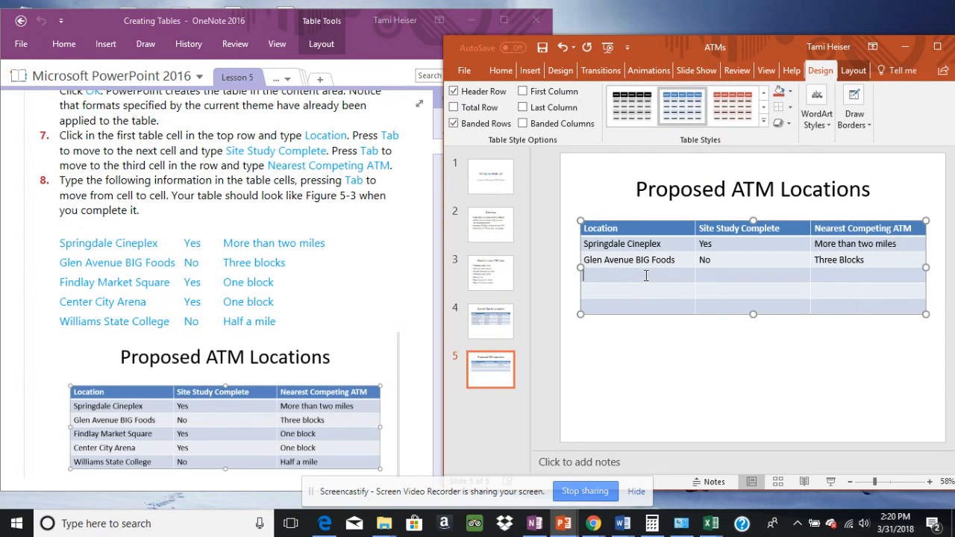
{"action": "type", "text": "Findlay Market Squa"}
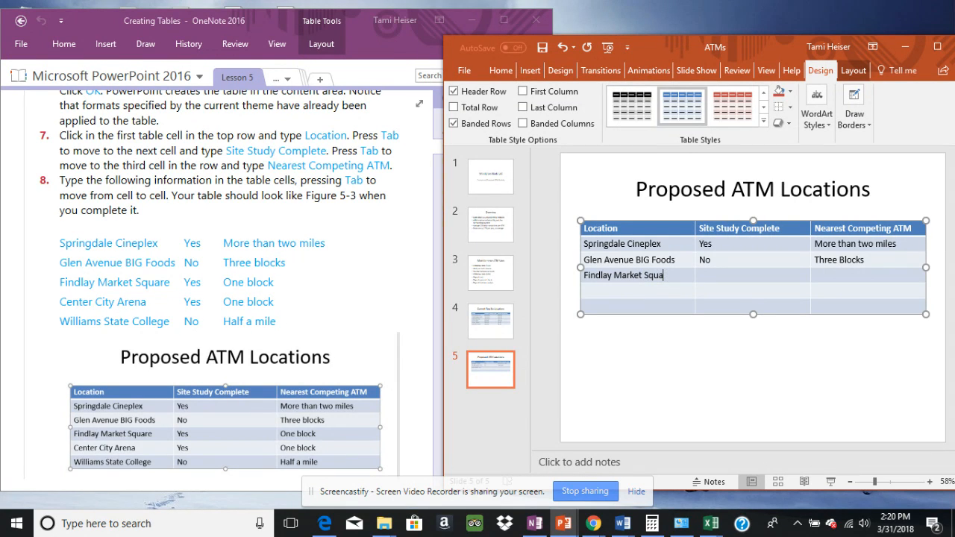
{"action": "type", "text": "re"}
{"action": "key", "text": "Tab"}
{"action": "type", "text": "Yes\t"}
{"action": "type", "text": "One Block "}
Fill the fifth table row with "Center City Arena", "Yes" and "One Block"
{"action": "type", "text": "Center Ci"}
{"action": "type", "text": "ty"}
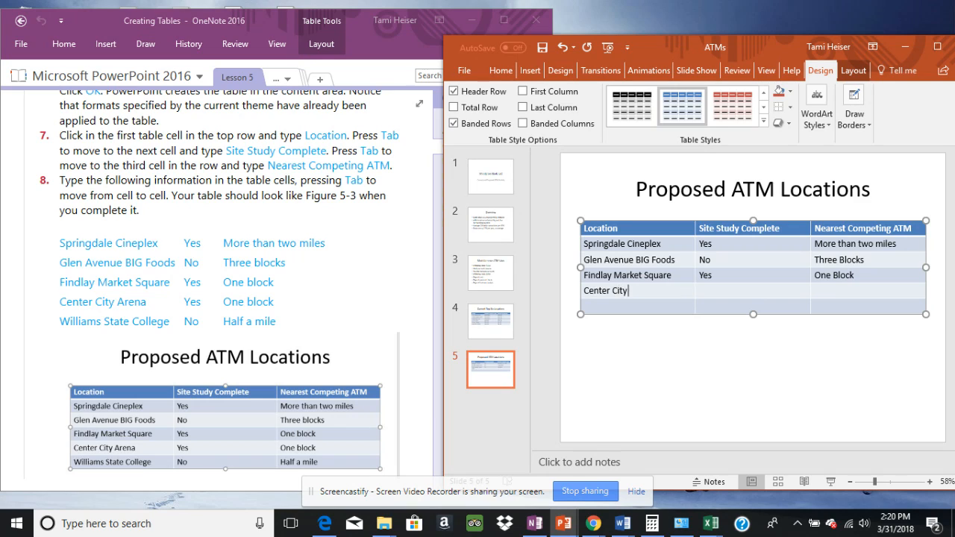
{"action": "type", "text": " Arena\t"}
{"action": "type", "text": "Yes"}
{"action": "key", "text": "Tab"}
{"action": "type", "text": "One Block"}
Fill the last table row with "Williams State College", "No" and "Half a Mile", and deselect the table
{"action": "left_click", "coordinate": [613, 309]}
{"action": "type", "text": "Williams S"}
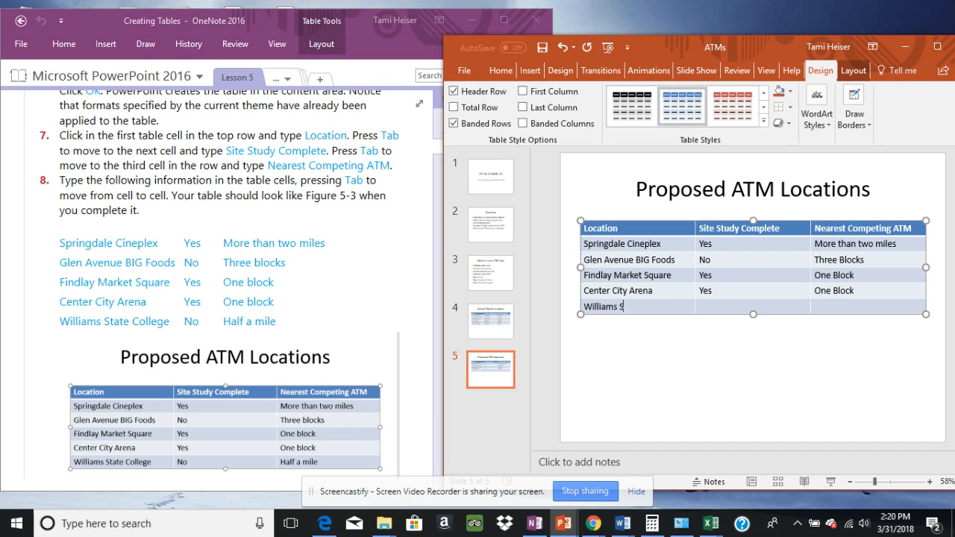
{"action": "type", "text": "tate College\t"}
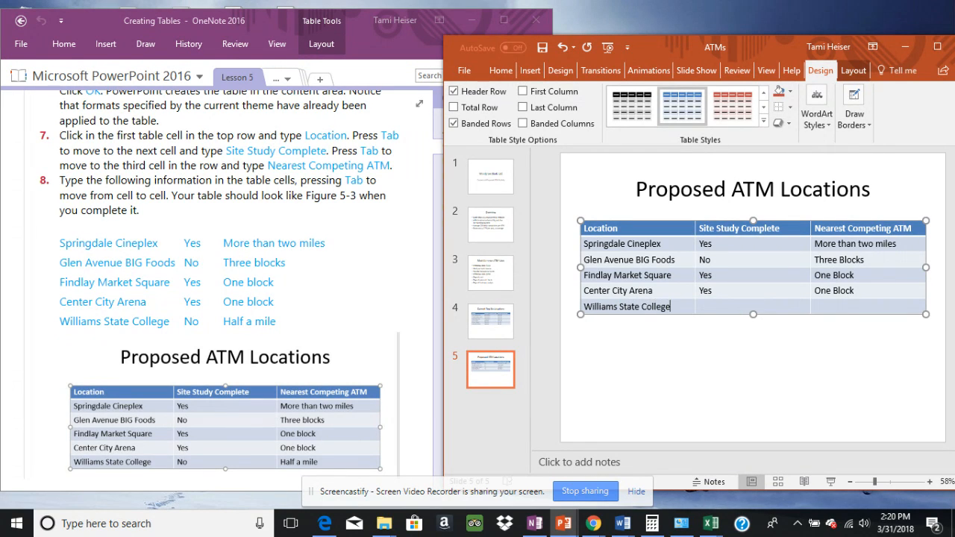
{"action": "type", "text": "No"}
{"action": "key", "text": "Tab"}
{"action": "type", "text": "H"}
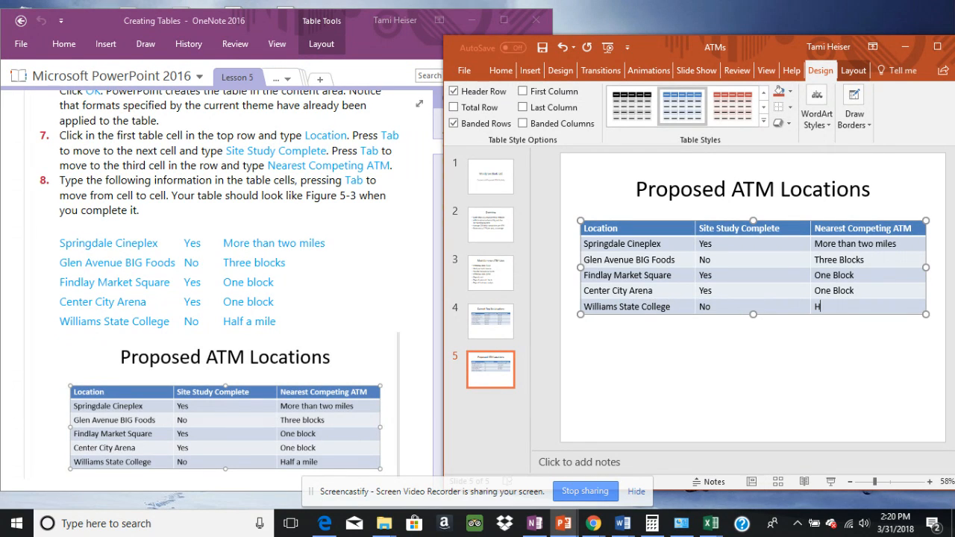
{"action": "type", "text": "alf a Mile"}
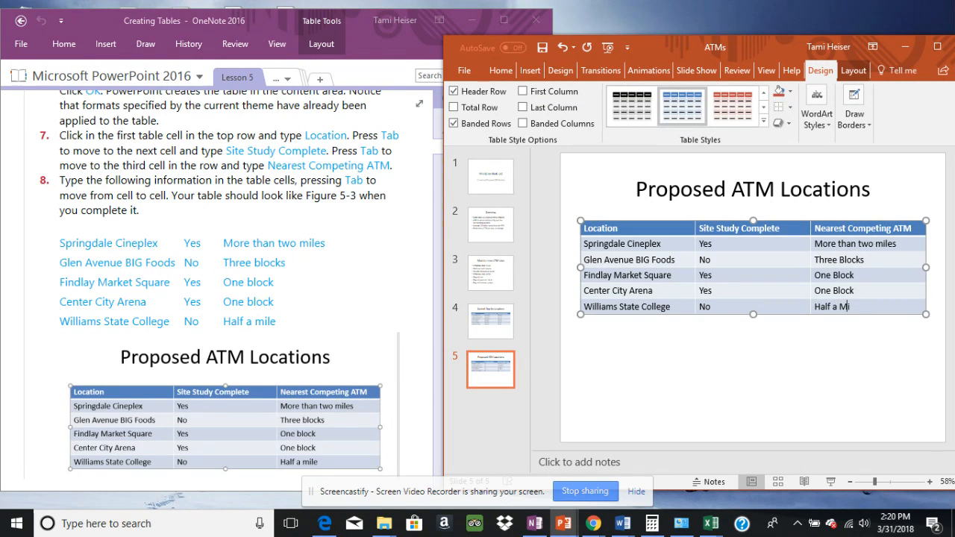
{"action": "left_click", "coordinate": [597, 348]}
Switch to OneNote and read exercise steps 9 to 11 about adding a slide and creating a table from the grid
{"action": "left_click", "coordinate": [442, 294]}
{"action": "scroll", "coordinate": [396, 306], "scroll_direction": "down", "scroll_amount": 3}
{"action": "scroll", "coordinate": [396, 307], "scroll_direction": "down", "scroll_amount": 3}
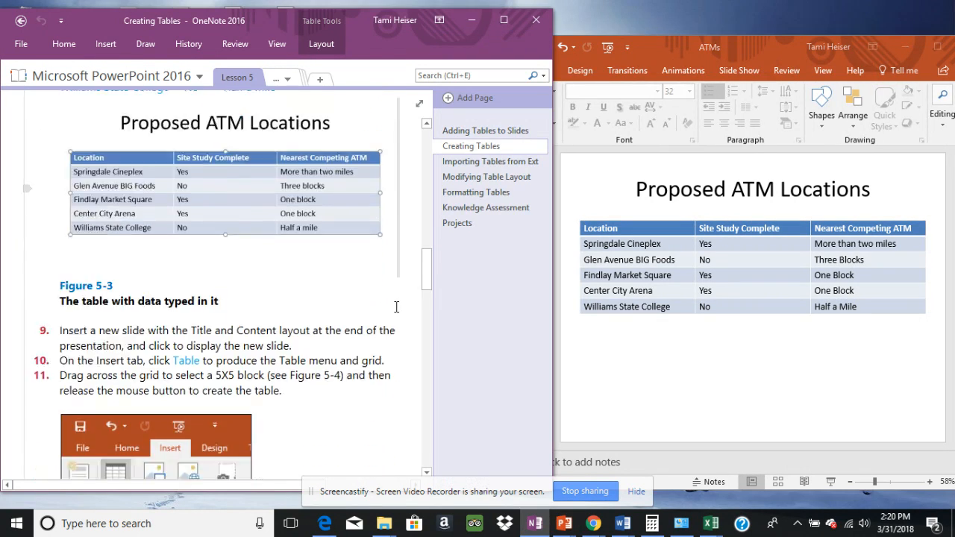
{"action": "scroll", "coordinate": [396, 307], "scroll_direction": "down", "scroll_amount": 3}
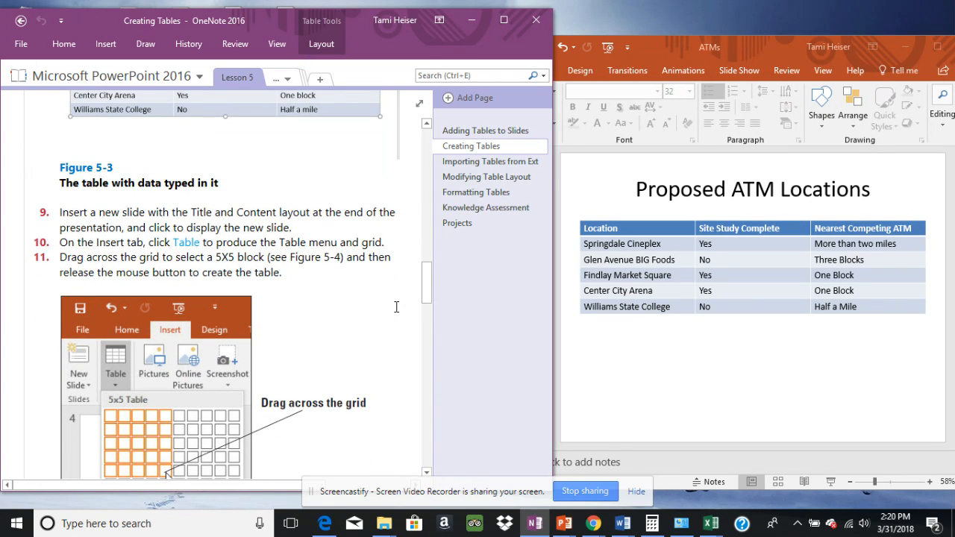
{"action": "scroll", "coordinate": [396, 307], "scroll_direction": "down", "scroll_amount": 2}
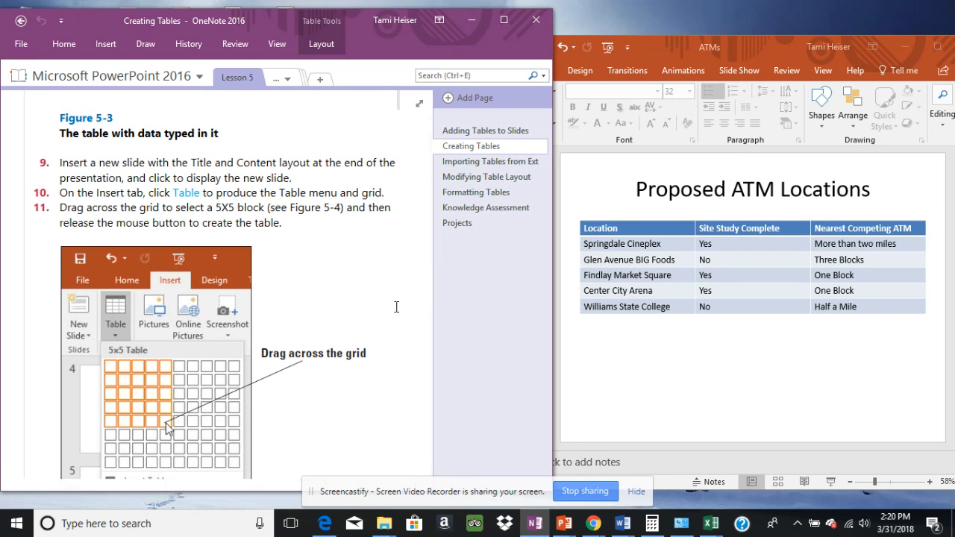
{"action": "scroll", "coordinate": [396, 307], "scroll_direction": "up", "scroll_amount": 3}
{"action": "scroll", "coordinate": [397, 307], "scroll_direction": "up", "scroll_amount": 9}
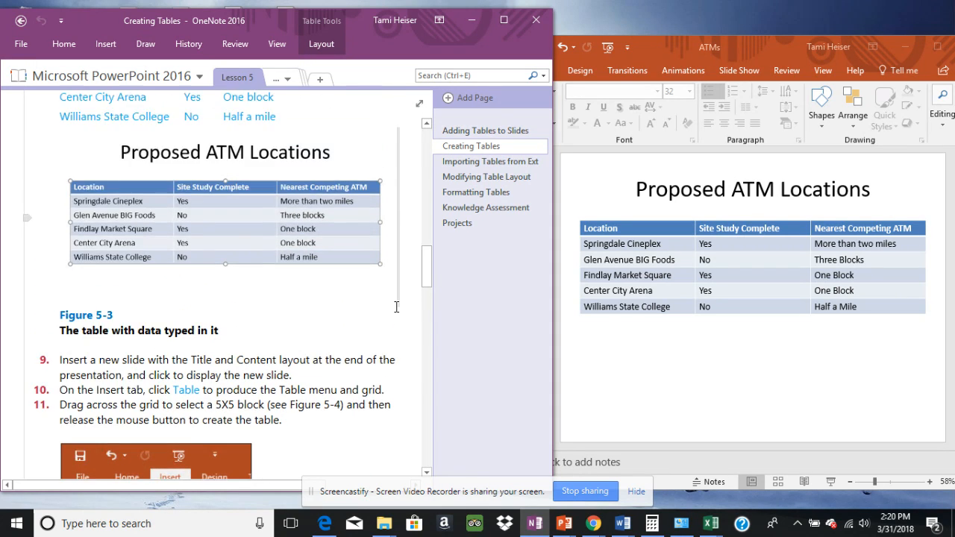
{"action": "scroll", "coordinate": [396, 307], "scroll_direction": "down", "scroll_amount": 8}
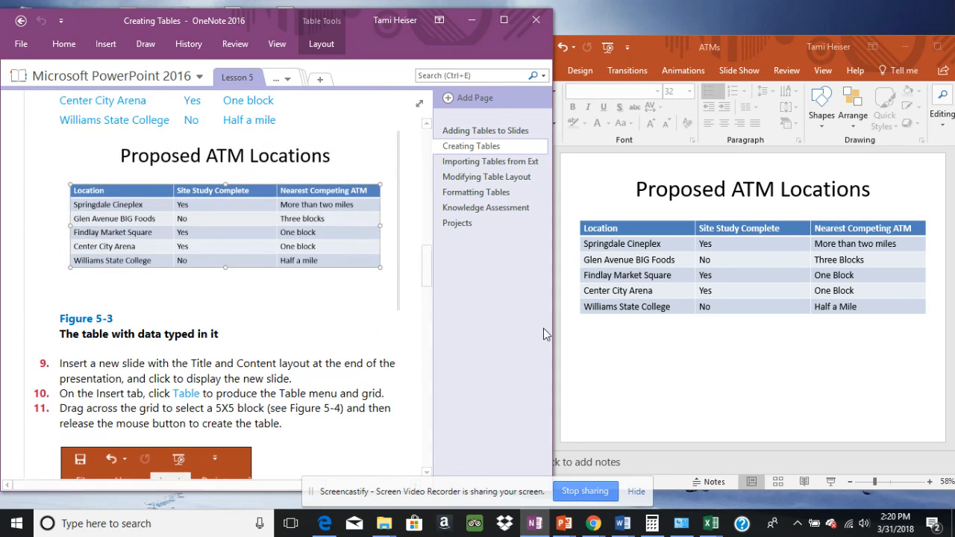
{"action": "scroll", "coordinate": [412, 329], "scroll_direction": "down", "scroll_amount": 1}
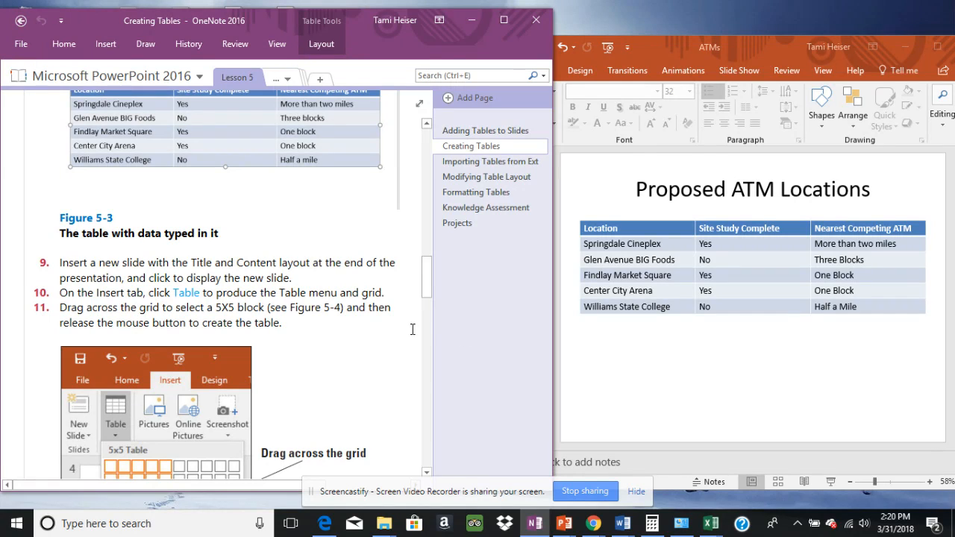
Switch to PowerPoint and try to add a new slide by choosing the Title and Content layout with slide 5 selected
{"action": "left_click", "coordinate": [657, 348]}
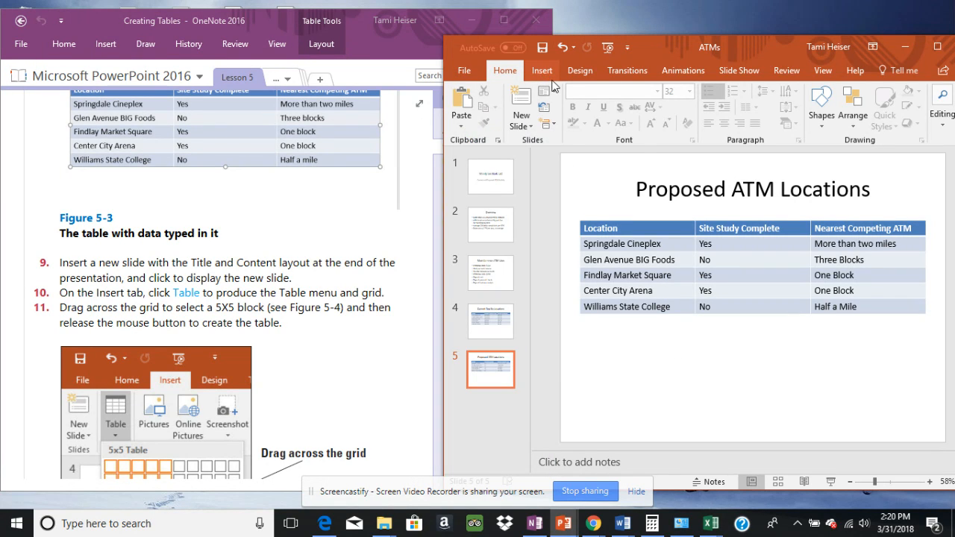
{"action": "left_click", "coordinate": [553, 89]}
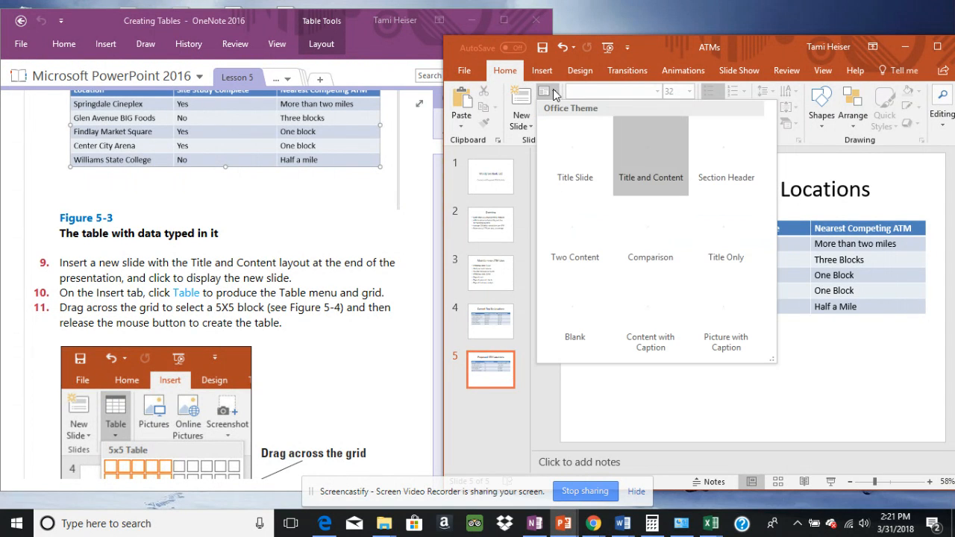
{"action": "left_click", "coordinate": [657, 156]}
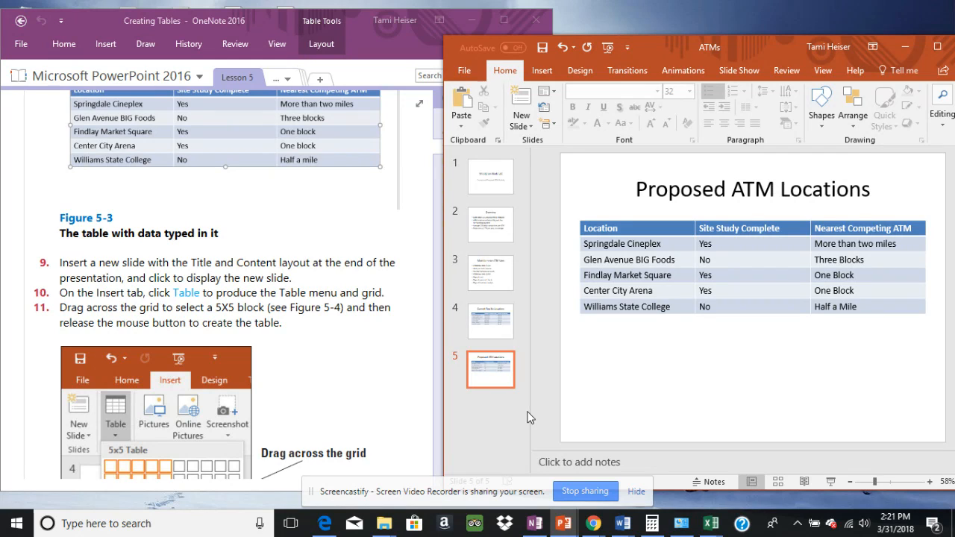
{"action": "left_click", "coordinate": [556, 95]}
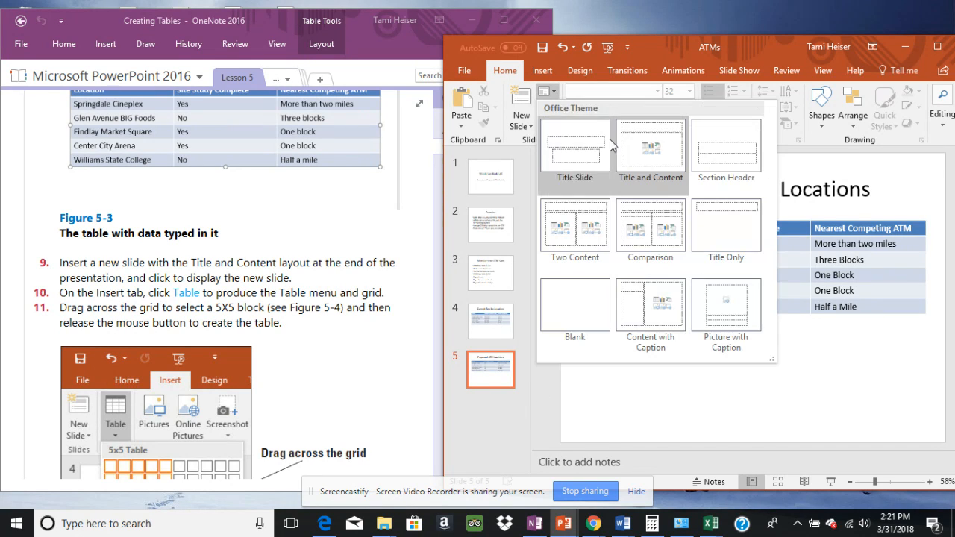
{"action": "left_click", "coordinate": [651, 147]}
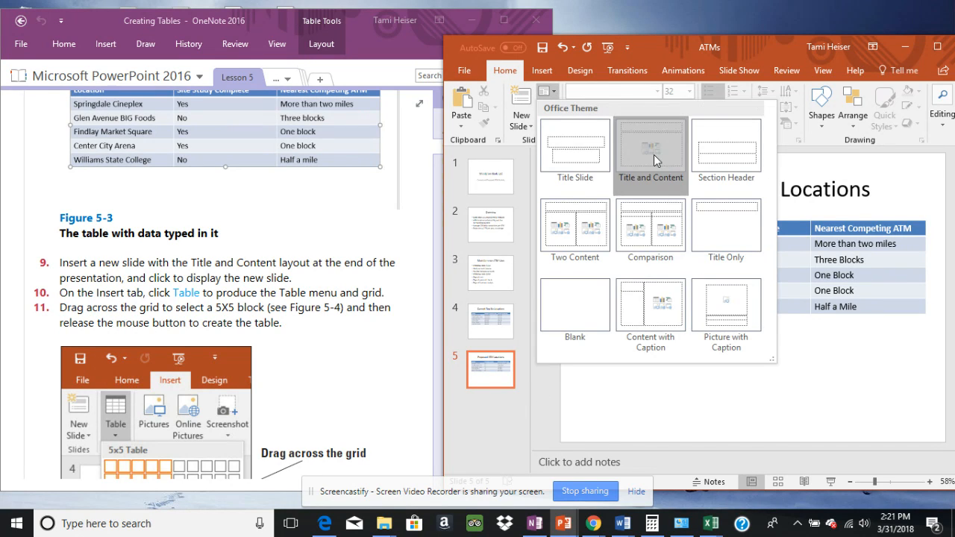
Place the slide insertion point after slide 5, at the end of the presentation
{"action": "left_click", "coordinate": [493, 407]}
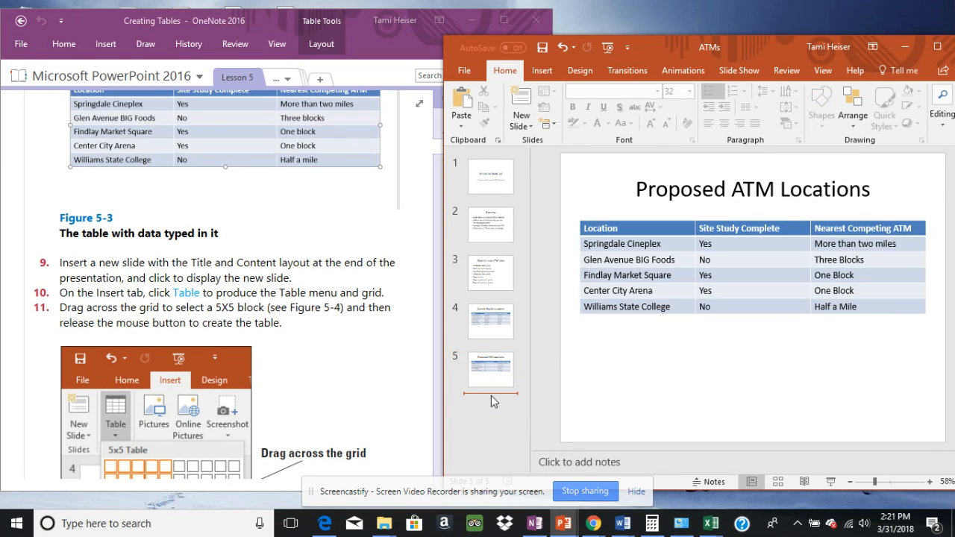